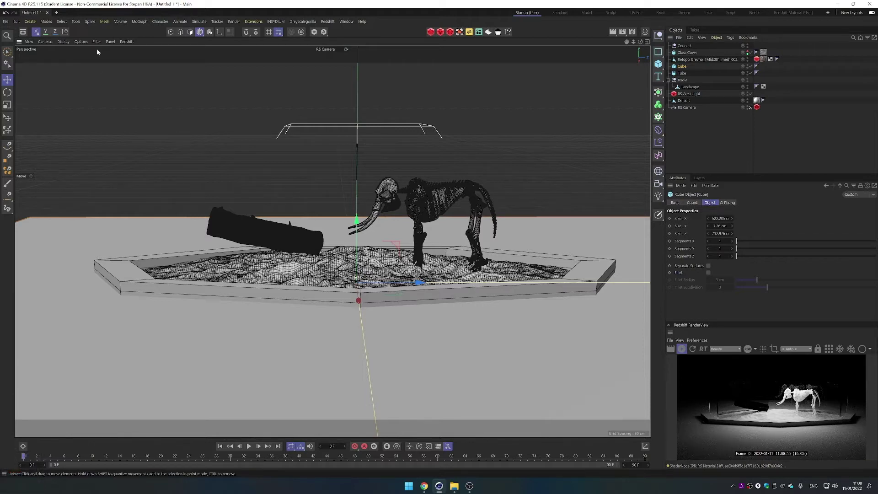
# Step: In the empty second scene, add an LKP3 Cyc Plus backdrop and a Landscape object
pyautogui.click(56, 13)
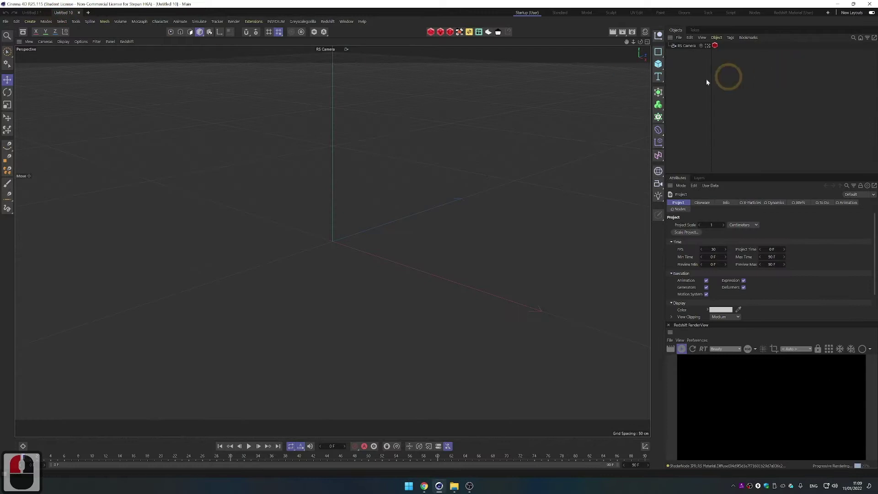
pyautogui.click(488, 32)
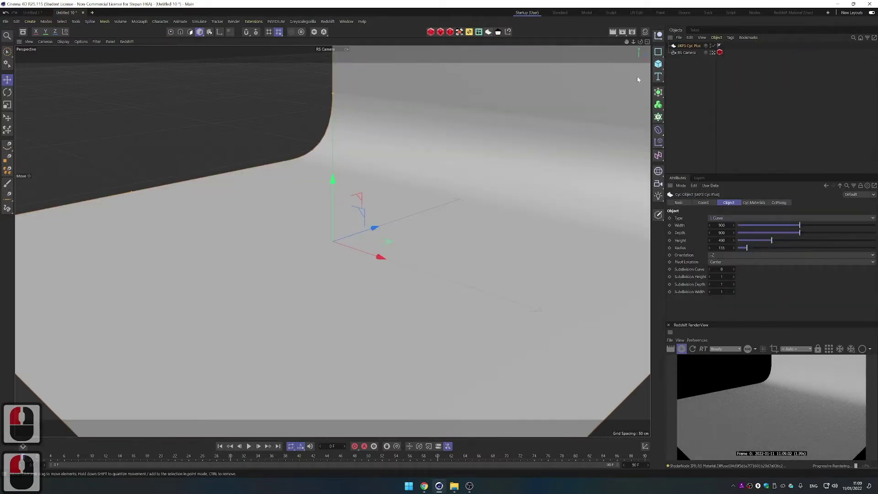
pyautogui.click(659, 64)
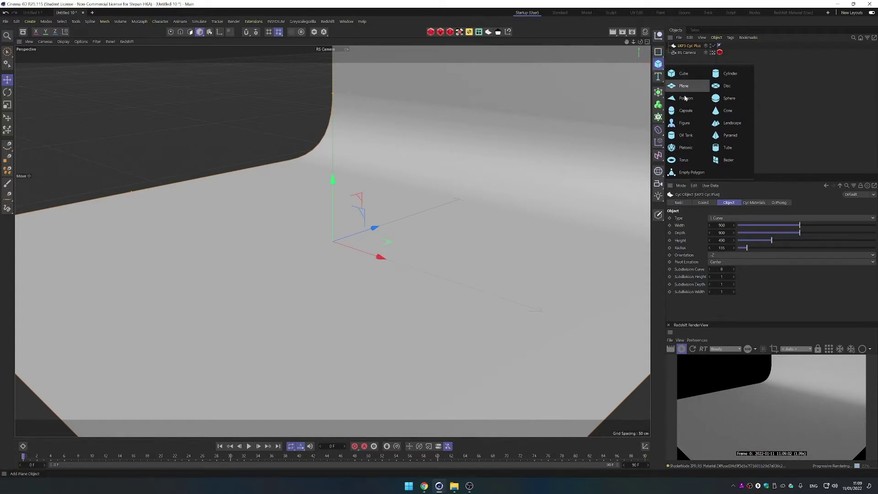
pyautogui.click(721, 124)
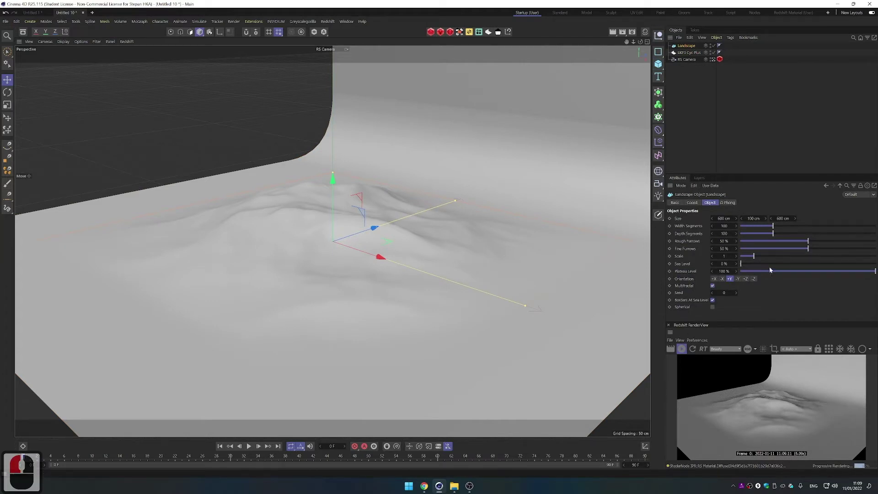
# Step: Make the landscape spherical, shrink its width size to about 39.4 cm and raise it above the floor
pyautogui.click(712, 306)
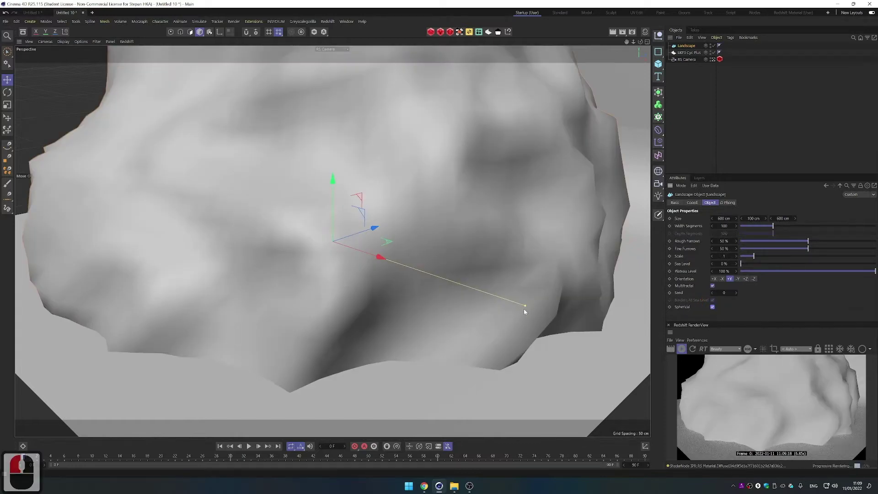
pyautogui.moveTo(524, 309); pyautogui.dragTo(345, 241)
pyautogui.moveTo(333, 179); pyautogui.dragTo(381, 93)
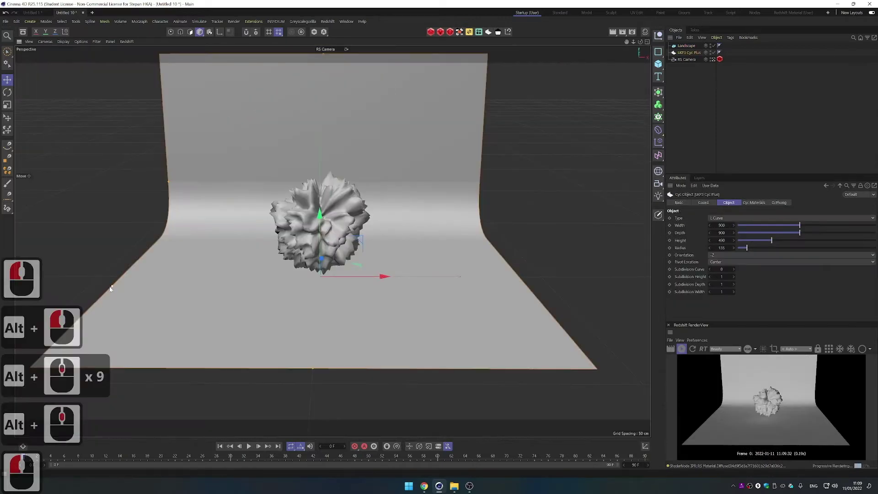
# Step: Enlarge the Cyc Plus backdrop to about 1240 wide and about 1141 deep
pyautogui.moveTo(110, 286); pyautogui.dragTo(25, 286)
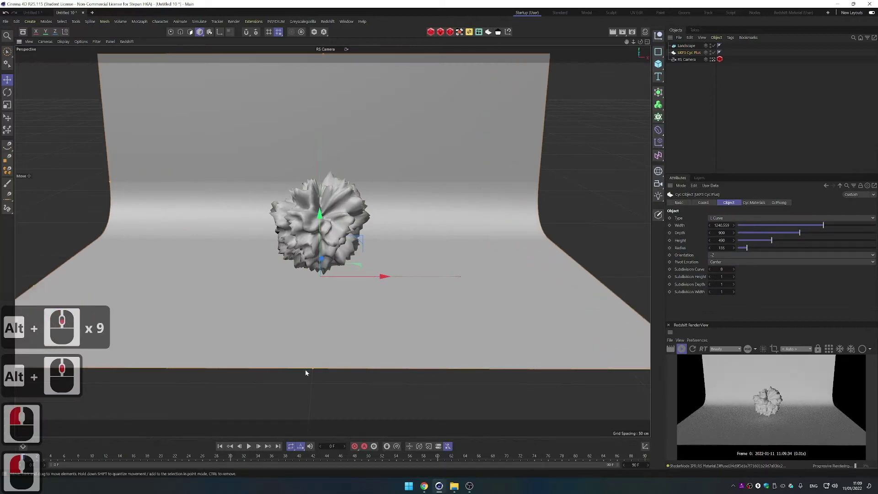
pyautogui.moveTo(311, 369); pyautogui.dragTo(326, 408)
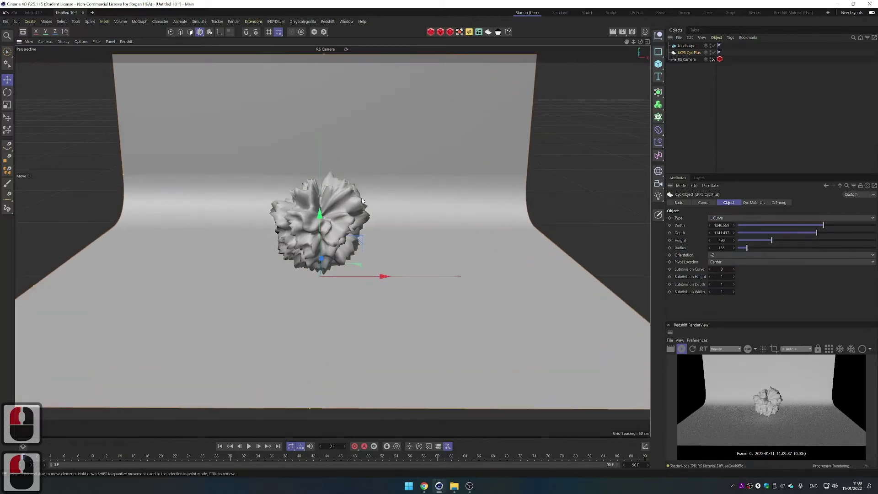
pyautogui.keyDown('alt'); pyautogui.scroll(5, 362, 200); pyautogui.keyUp('alt')
pyautogui.keyDown('alt'); pyautogui.moveTo(361, 200); pyautogui.dragTo(489, 201, button='middle'); pyautogui.keyUp('alt')
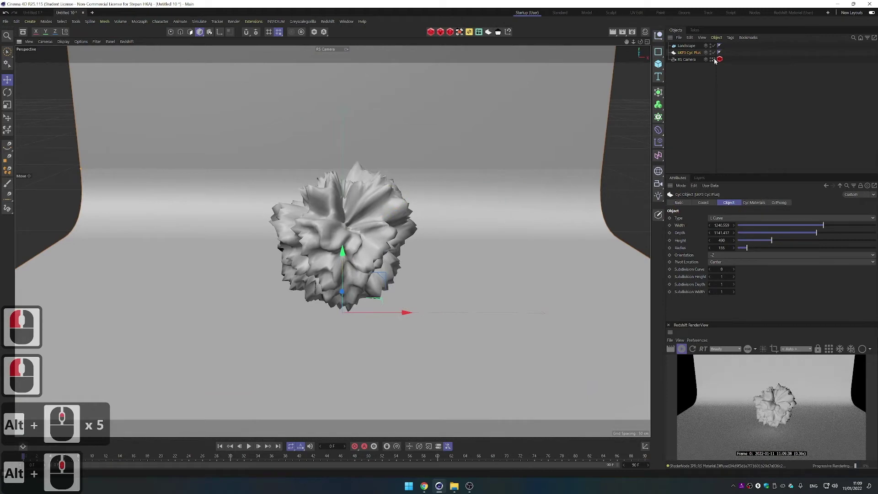
# Step: Reduce the landscape's width segments to 89 and show the mesh lines on the shaded objects
pyautogui.click(682, 47)
pyautogui.keyDown('alt'); pyautogui.scroll(4, 326, 249); pyautogui.keyUp('alt')
pyautogui.keyDown('alt'); pyautogui.moveTo(325, 243); pyautogui.dragTo(326, 245, button='middle'); pyautogui.keyUp('alt')
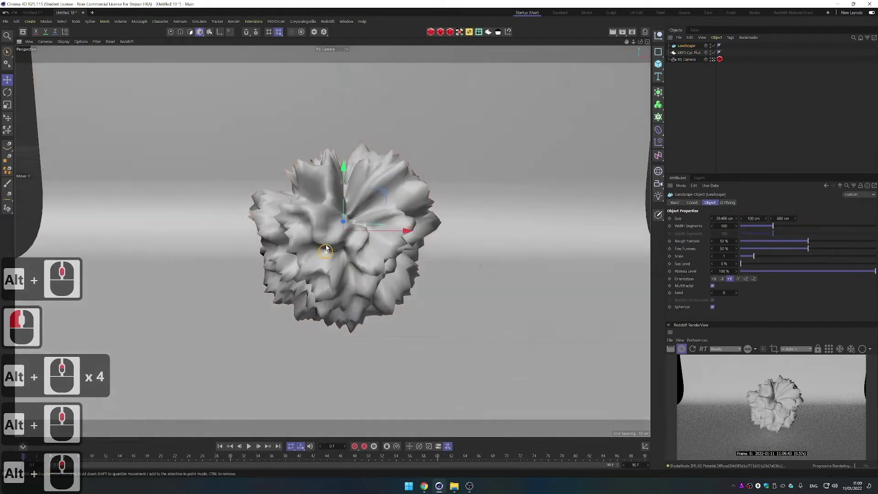
pyautogui.keyDown('alt'); pyautogui.moveTo(326, 249); pyautogui.dragTo(323, 245); pyautogui.keyUp('alt')
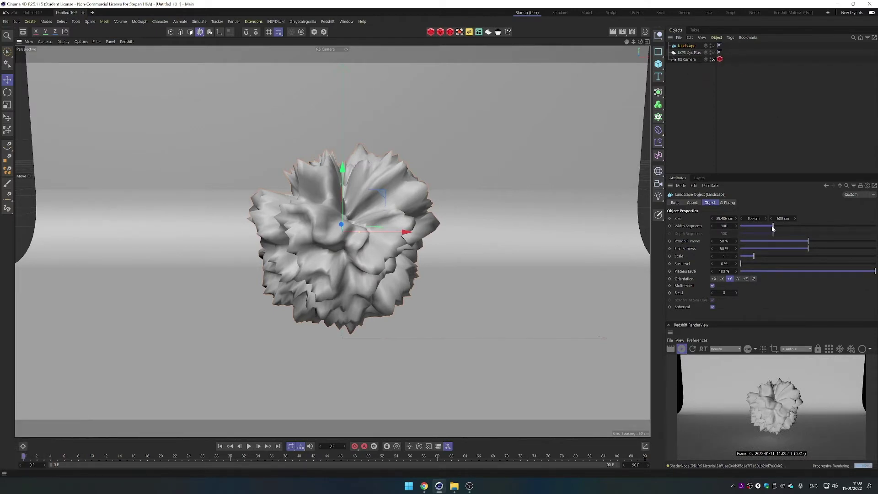
pyautogui.moveTo(772, 228); pyautogui.dragTo(770, 227)
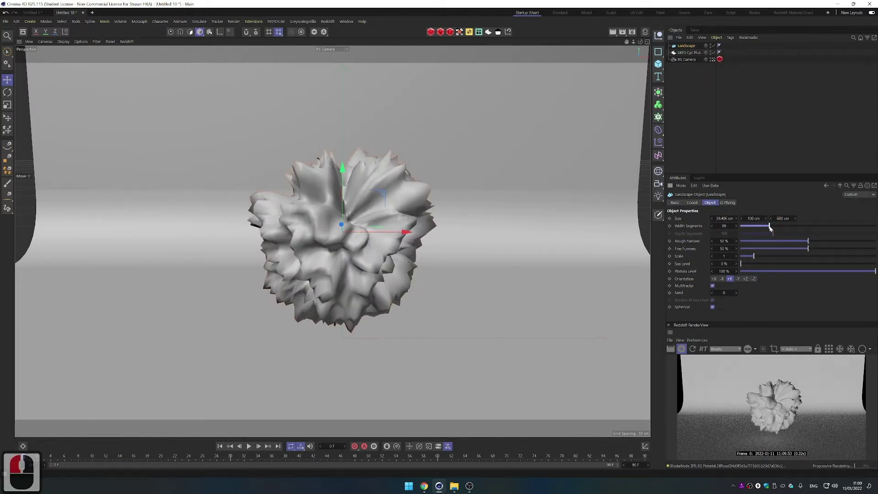
pyautogui.press('n')
pyautogui.press('b')
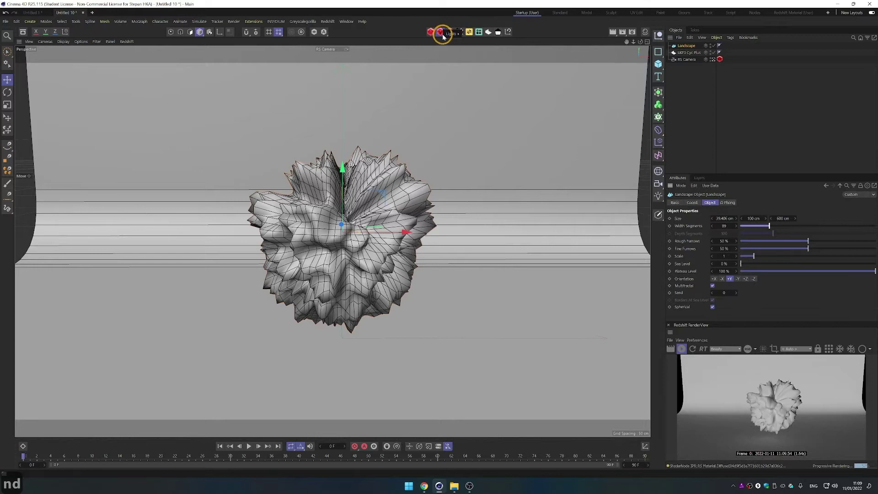
# Step: Add a Redshift area light, raise it above the spherical landscape and rotate it to point straight down
pyautogui.moveTo(451, 34)
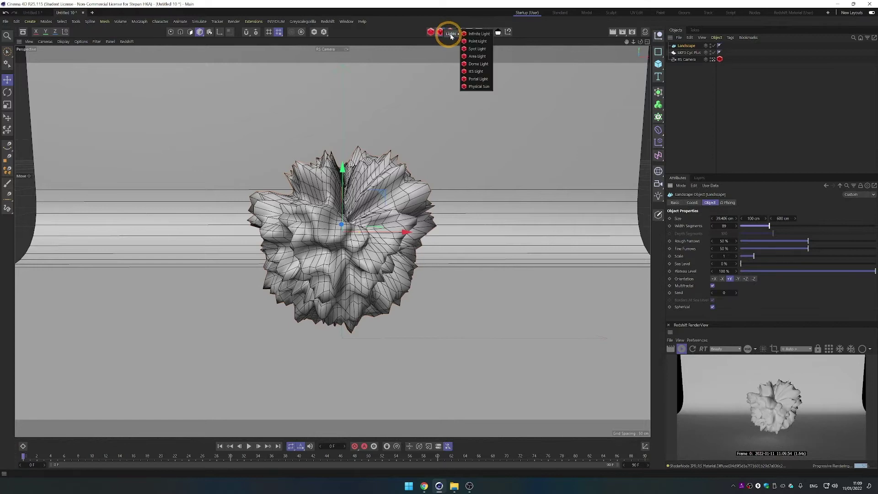
pyautogui.click(484, 58)
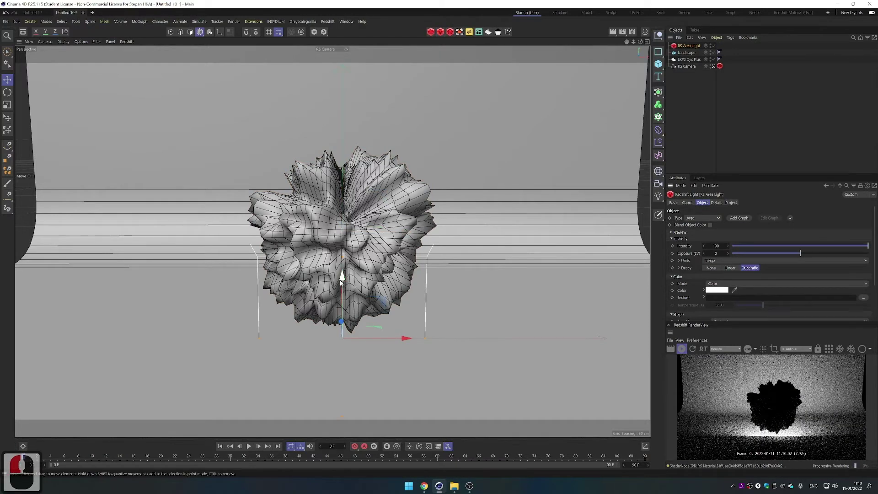
pyautogui.moveTo(344, 192); pyautogui.dragTo(344, 50)
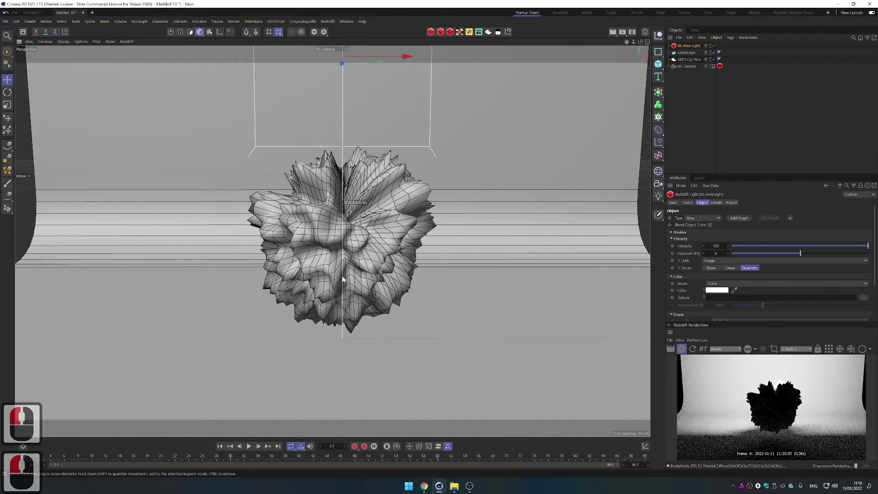
pyautogui.press('r')
pyautogui.keyDown('shift'); pyautogui.moveTo(342, 89); pyautogui.dragTo(343, 86); pyautogui.keyUp('shift')
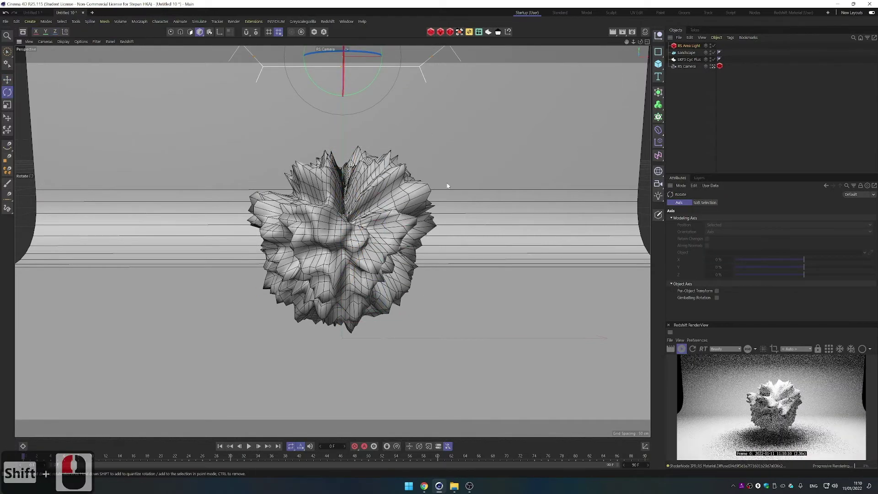
pyautogui.scroll(3, 405, 230)
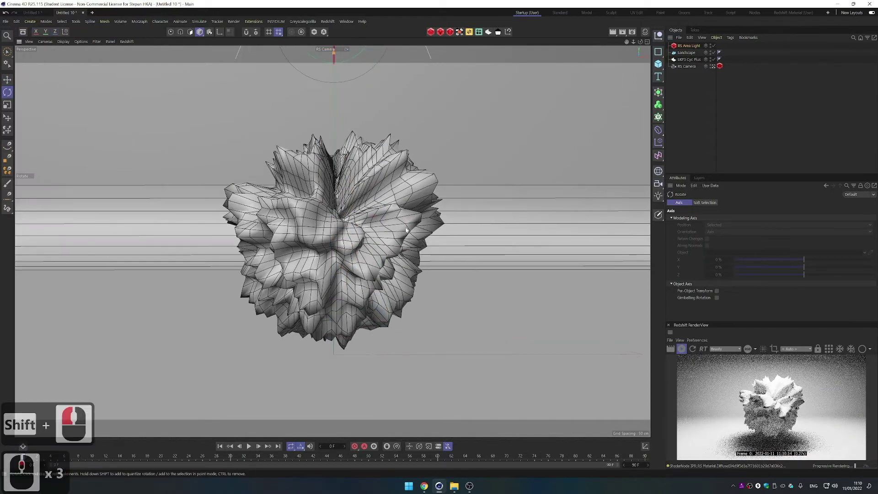
# Step: Lower the area light's intensity to about 48.5 and deselect the light
pyautogui.click(689, 46)
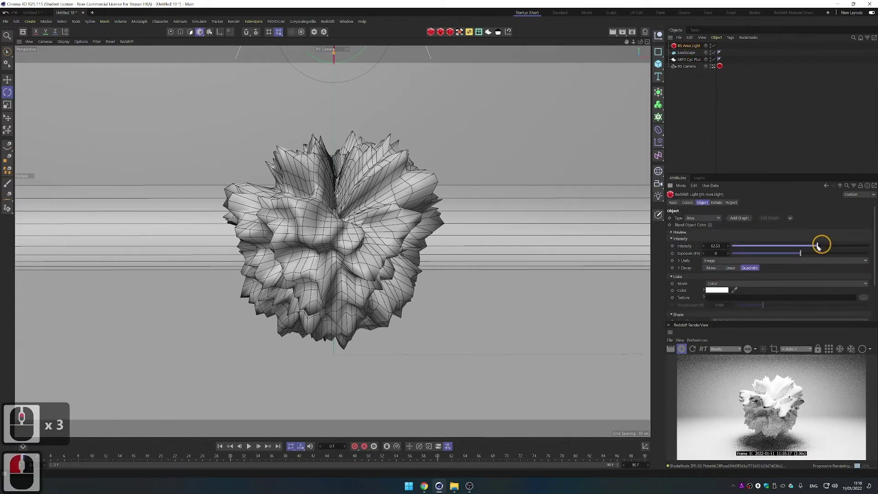
pyautogui.moveTo(818, 247); pyautogui.dragTo(797, 246)
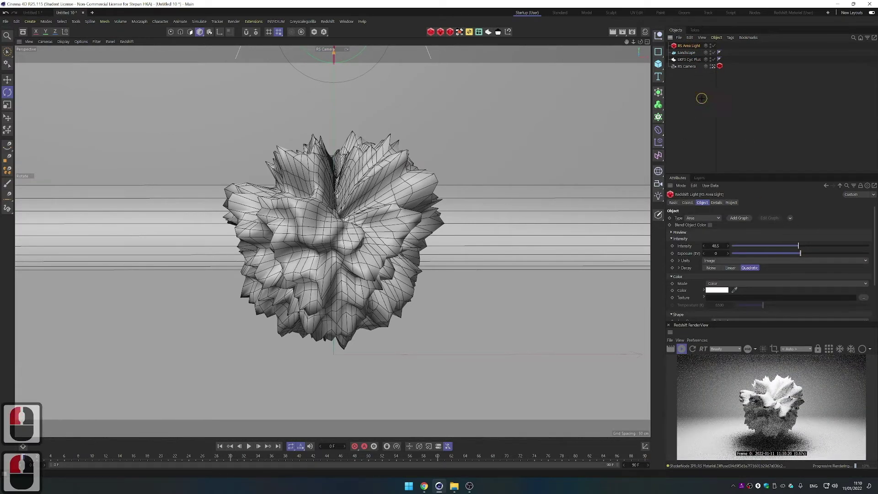
pyautogui.click(714, 77)
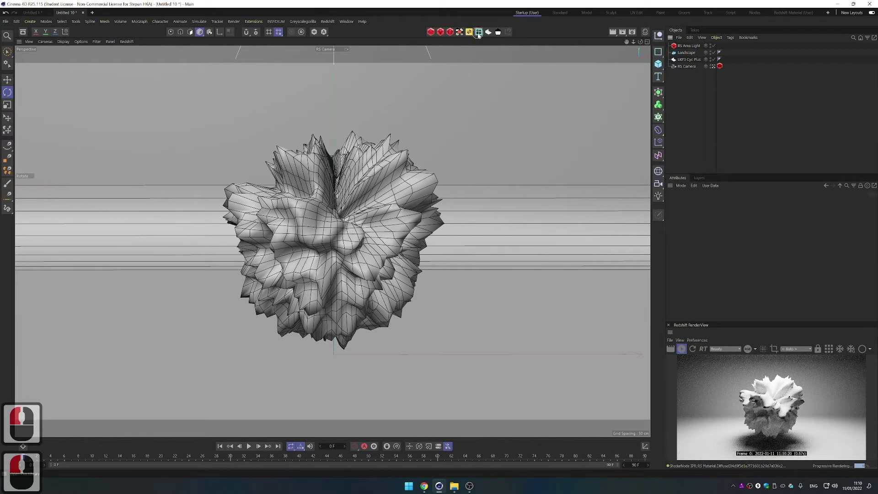
# Step: Apply the MSMC Concrete Dark material from the Plus Library to the Landscape object
pyautogui.click(478, 32)
pyautogui.moveTo(610, 31); pyautogui.dragTo(254, 75)
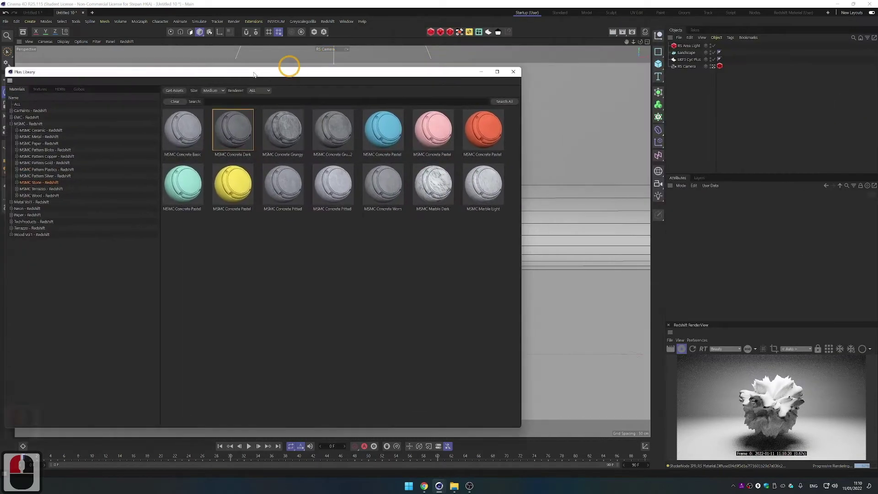
pyautogui.click(230, 139)
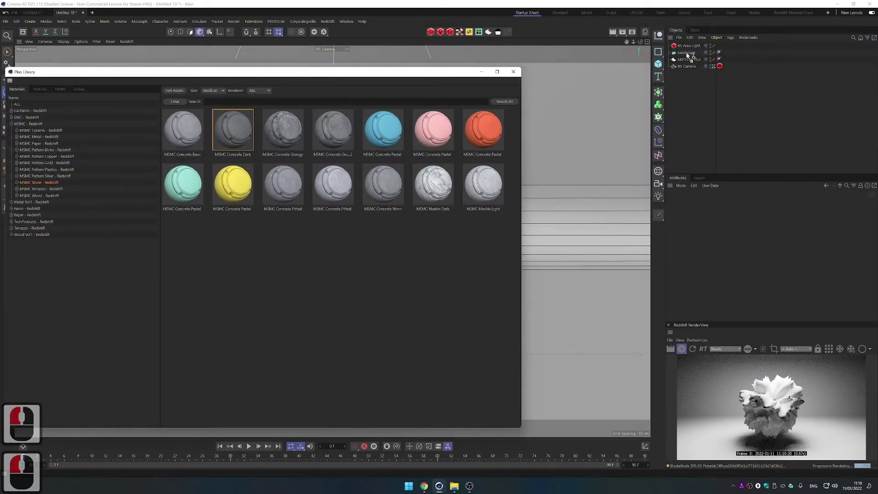
pyautogui.moveTo(690, 54); pyautogui.dragTo(690, 53)
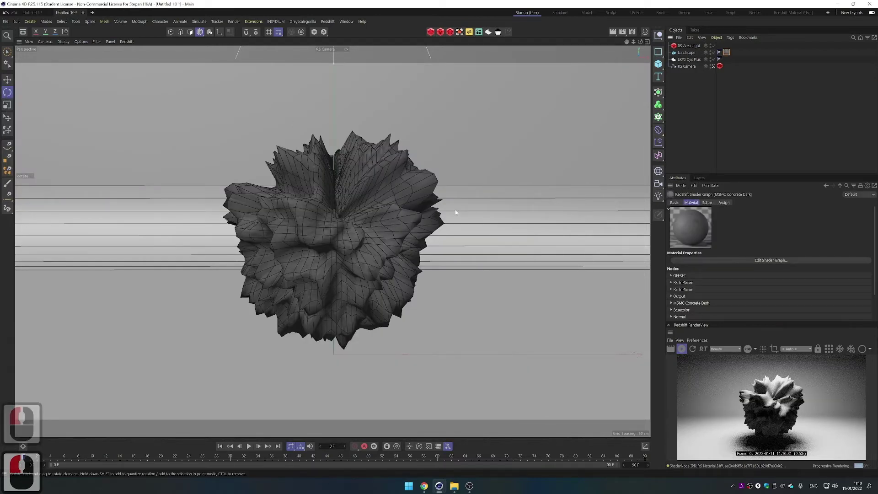
# Step: Raise the landscape's width segments to about 125 and its rough furrows to 77%
pyautogui.click(686, 53)
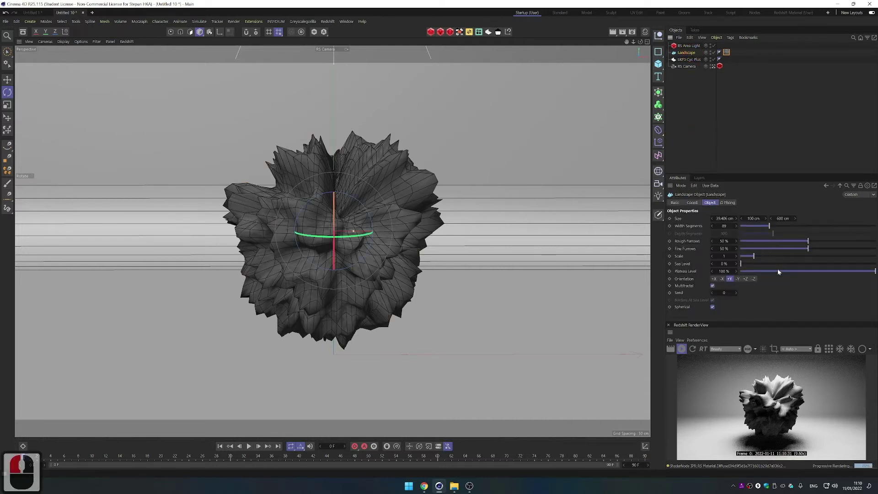
pyautogui.moveTo(772, 228); pyautogui.dragTo(844, 247)
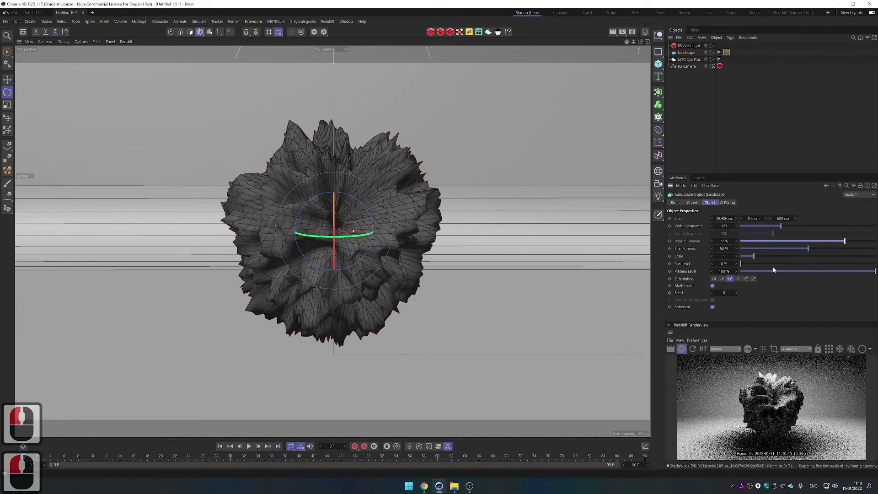
# Step: Reduce the landscape's scale to 0.04, and raise it in small increments to 0.22 for a rock-like shape
pyautogui.moveTo(755, 254); pyautogui.dragTo(741, 257)
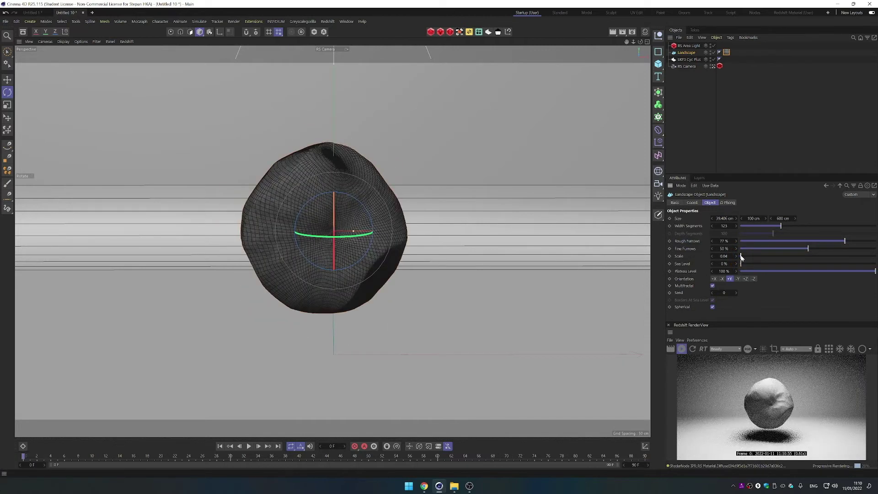
pyautogui.click(741, 257)
pyautogui.press('Right')
pyautogui.press('Right')
pyautogui.press('Right')
pyautogui.press('Right')
pyautogui.press('Right')
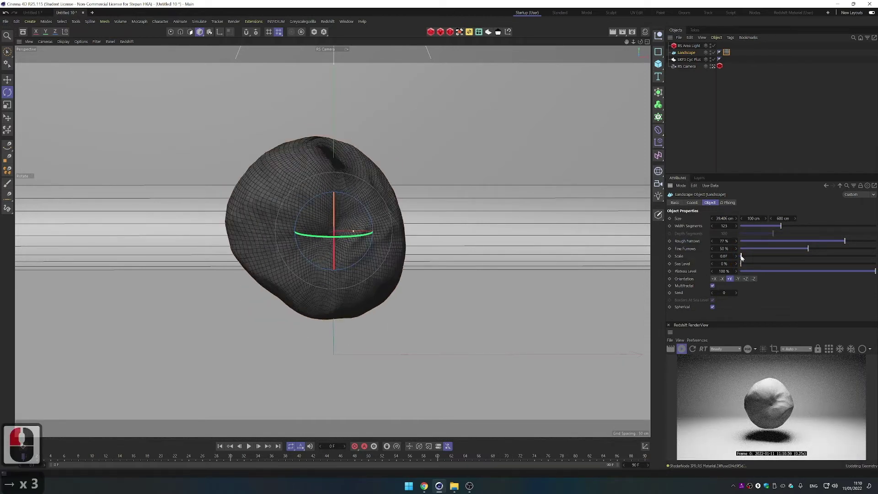
pyautogui.press('Right')
pyautogui.press('Right')
pyautogui.press('Right')
pyautogui.press('Right')
pyautogui.press('Right')
pyautogui.press('Right')
pyautogui.press('Right')
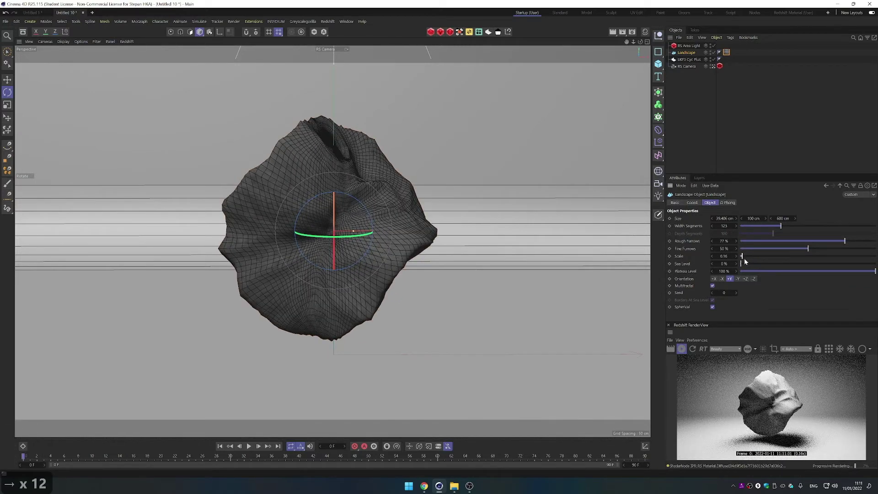
pyautogui.press('Right')
pyautogui.press('Right')
pyautogui.press('Right')
pyautogui.press('Right')
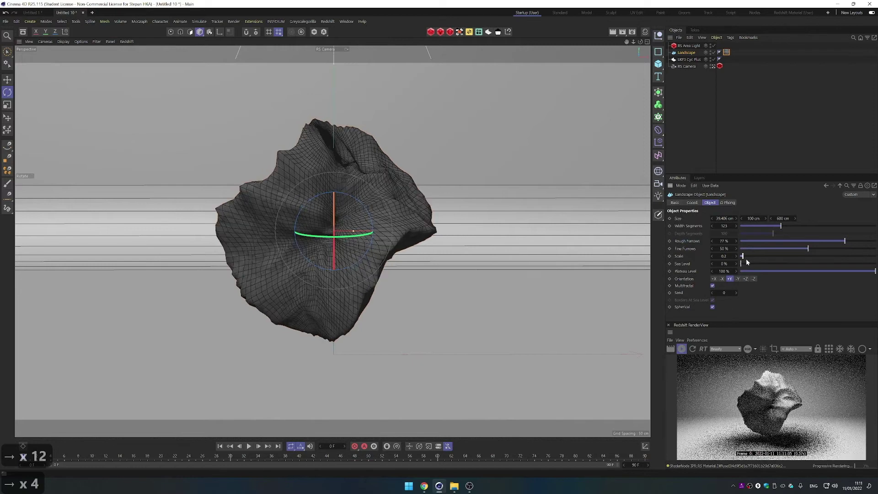
pyautogui.press('Right')
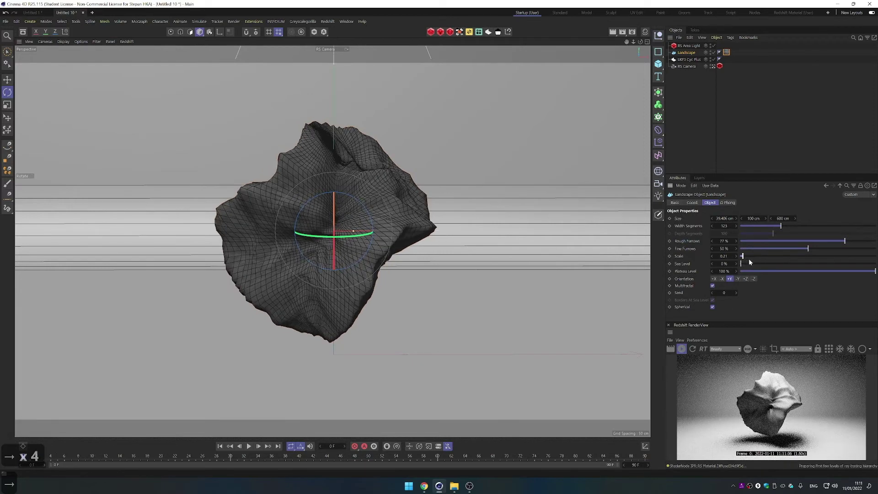
pyautogui.press('Right')
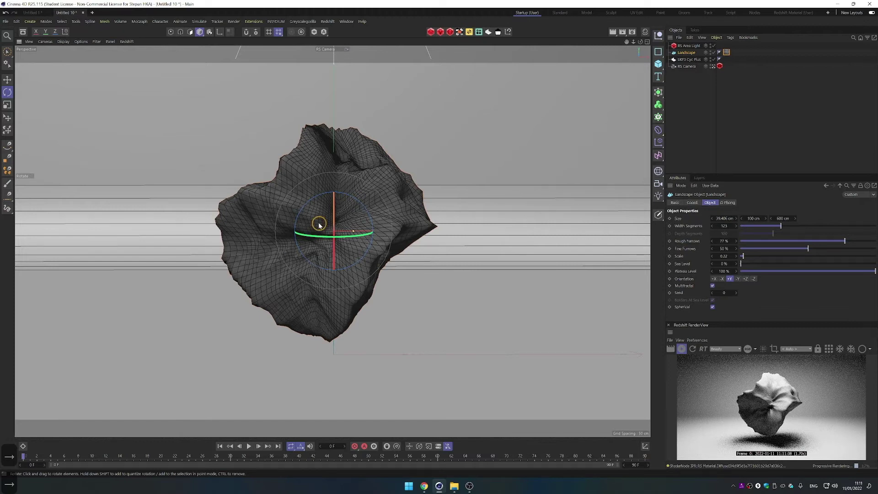
# Step: Tilt the landscape rock freely to a new orientation and set its scale to 0.24
pyautogui.moveTo(319, 224); pyautogui.dragTo(303, 188)
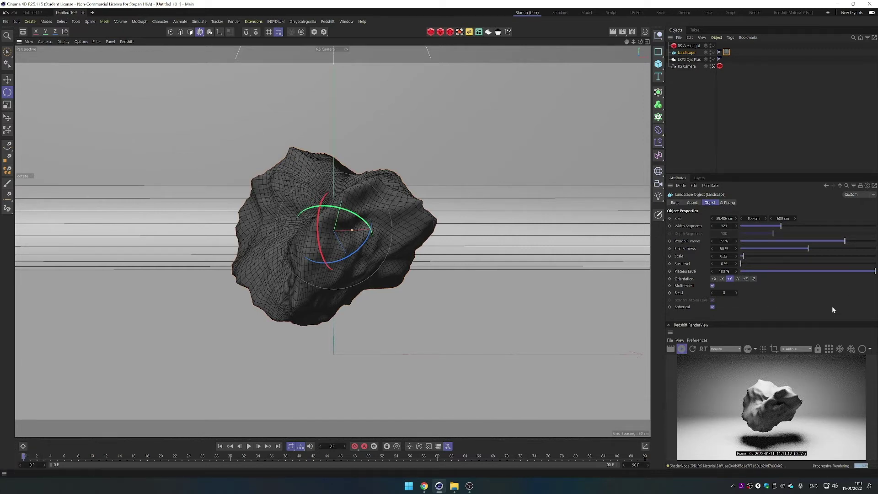
pyautogui.moveTo(741, 257); pyautogui.dragTo(745, 257)
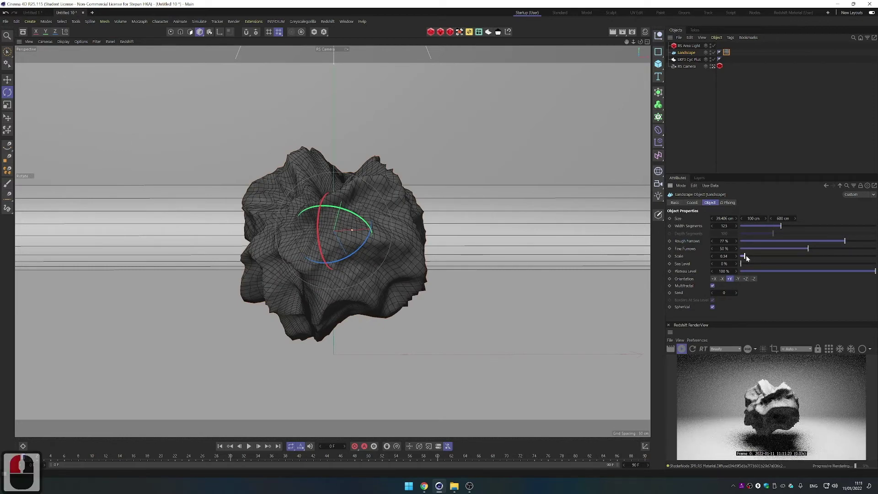
pyautogui.moveTo(744, 257); pyautogui.dragTo(676, 297)
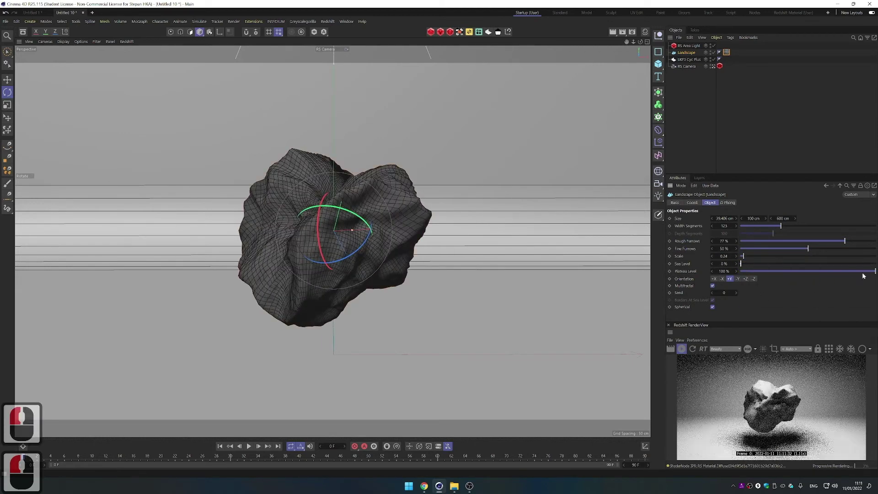
# Step: Lower the landscape's plateau level to 84% and fine-tune its scale for a more creased rock shape
pyautogui.moveTo(867, 271); pyautogui.dragTo(855, 291)
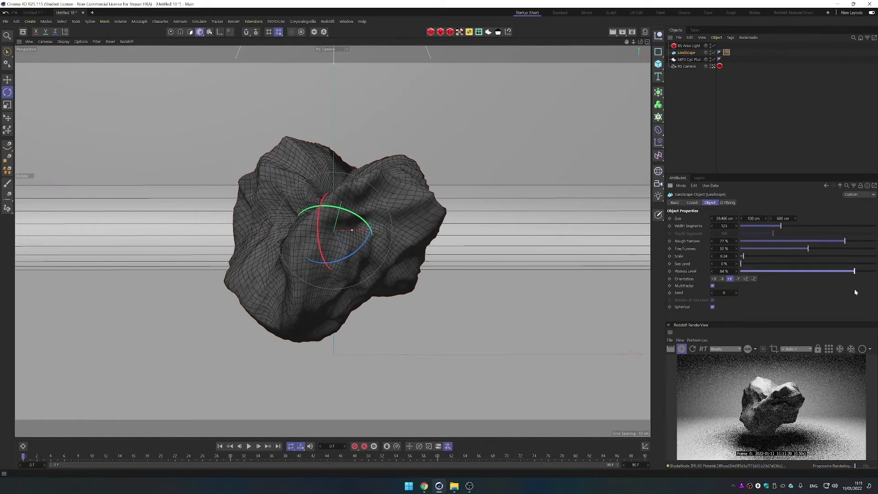
pyautogui.click(855, 292)
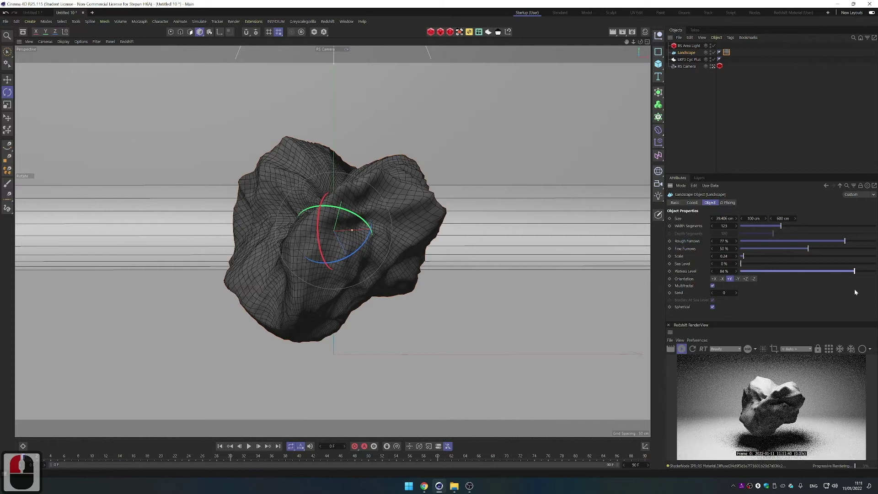
pyautogui.moveTo(744, 258)
pyautogui.mouseDown()
pyautogui.moveTo(760, 259)
pyautogui.moveTo(744, 259)
pyautogui.mouseUp()
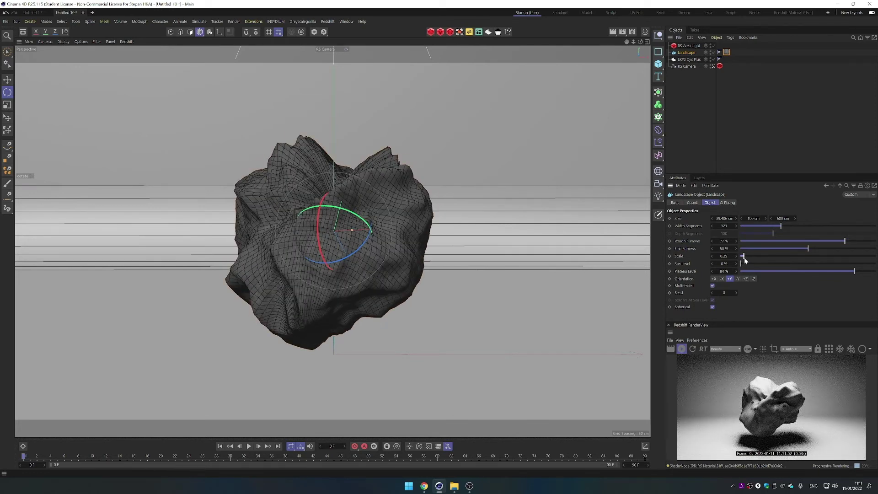
pyautogui.moveTo(745, 260); pyautogui.dragTo(744, 259)
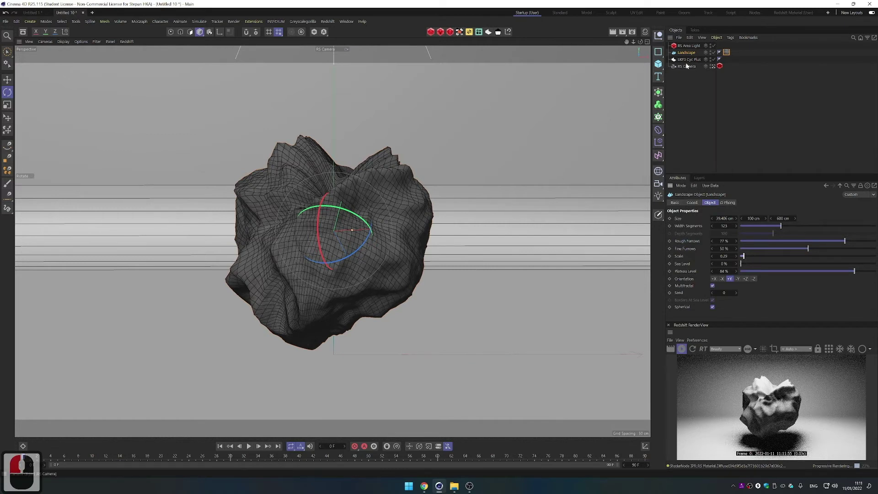
# Step: Transfer the rock into the elephant skeleton scene and place it in the end of the sand tray beside the log
pyautogui.hotkey('ctrl', 'x')
pyautogui.click(30, 12)
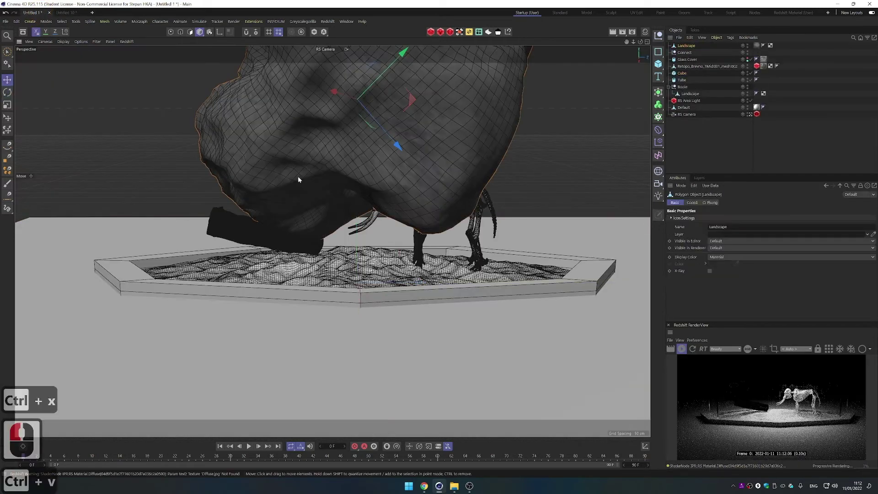
pyautogui.hotkey('ctrl', 'v')
pyautogui.moveTo(392, 98); pyautogui.dragTo(304, 177)
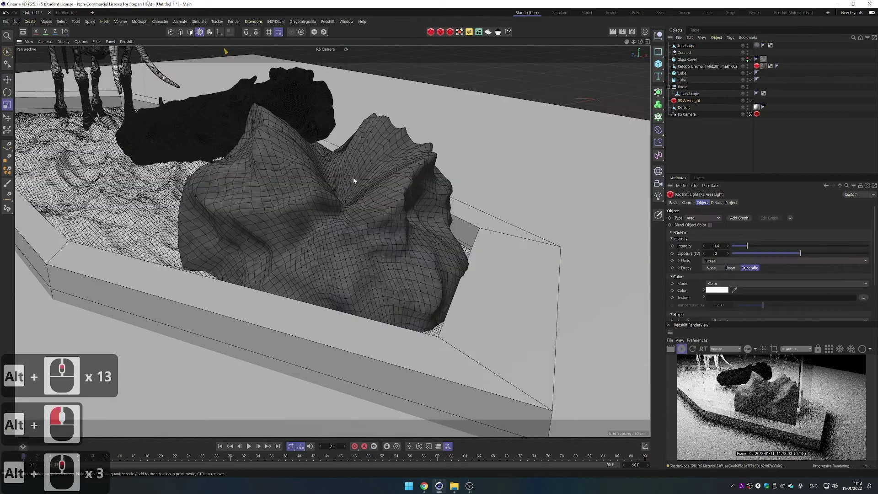
# Step: Select the rock and inspect how it fits against the log and the tray rim from several angles
pyautogui.keyDown('alt'); pyautogui.moveTo(353, 182); pyautogui.dragTo(185, 181); pyautogui.keyUp('alt')
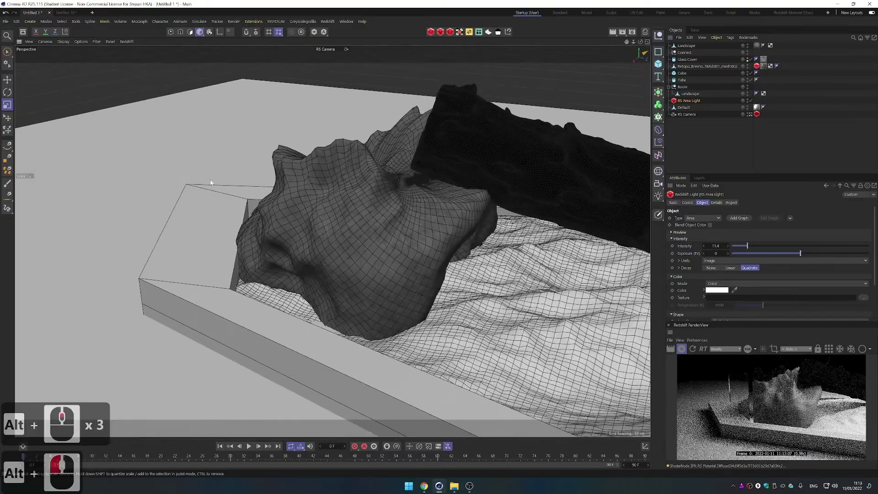
pyautogui.keyDown('alt'); pyautogui.scroll(-5, 212, 182); pyautogui.keyUp('alt')
pyautogui.keyDown('alt'); pyautogui.moveTo(432, 191); pyautogui.dragTo(407, 198); pyautogui.keyUp('alt')
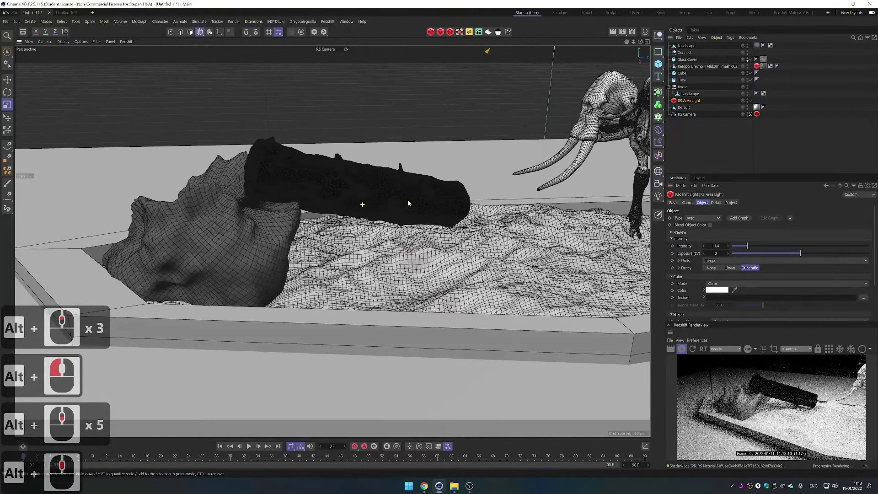
pyautogui.click(239, 237)
pyautogui.press('t')
pyautogui.press('r')
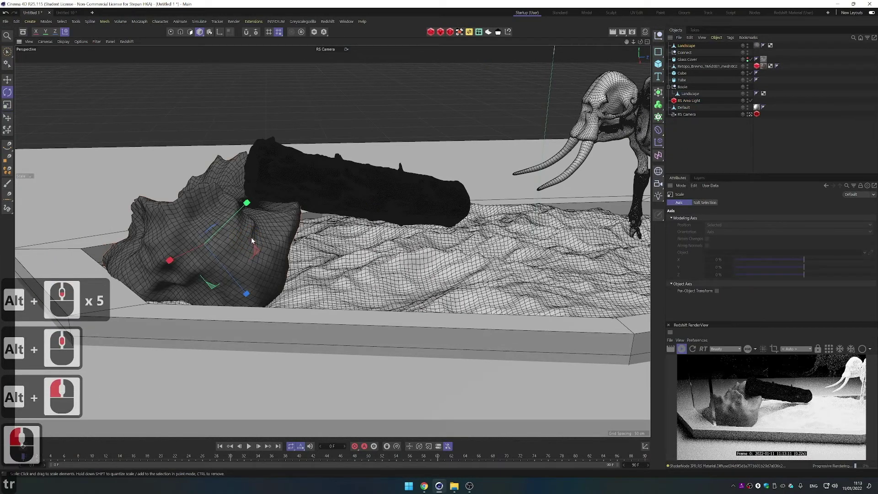
pyautogui.press('t')
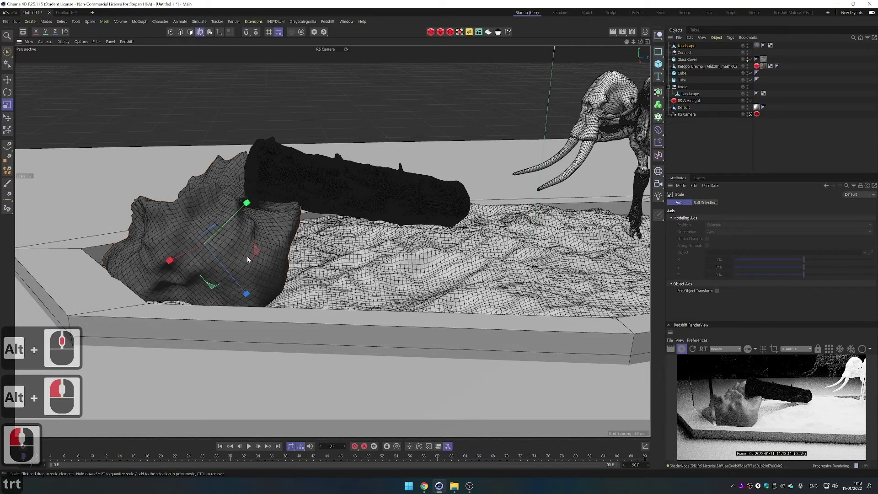
pyautogui.keyDown('alt'); pyautogui.scroll(-13, 391, 257); pyautogui.keyUp('alt')
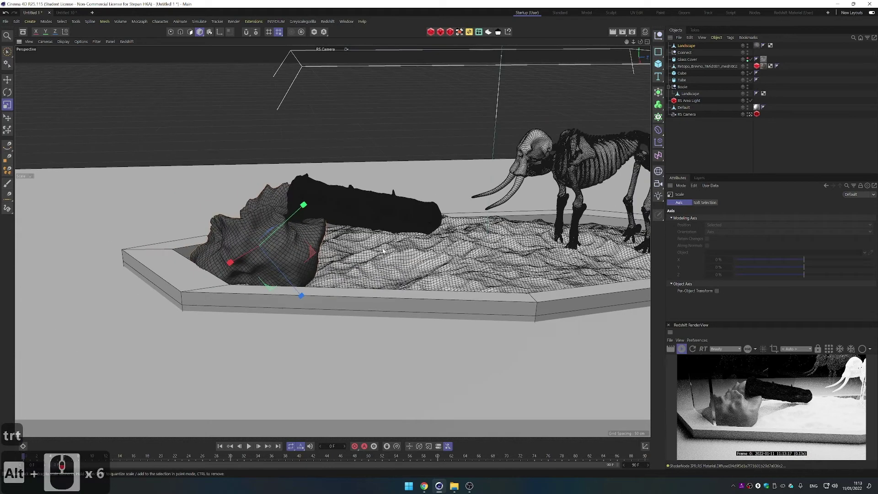
pyautogui.keyDown('alt'); pyautogui.scroll(-2, 391, 257); pyautogui.keyUp('alt')
# Step: Rotate the rock freely to a new orientation in the tray's corner beside the log
pyautogui.click(297, 252)
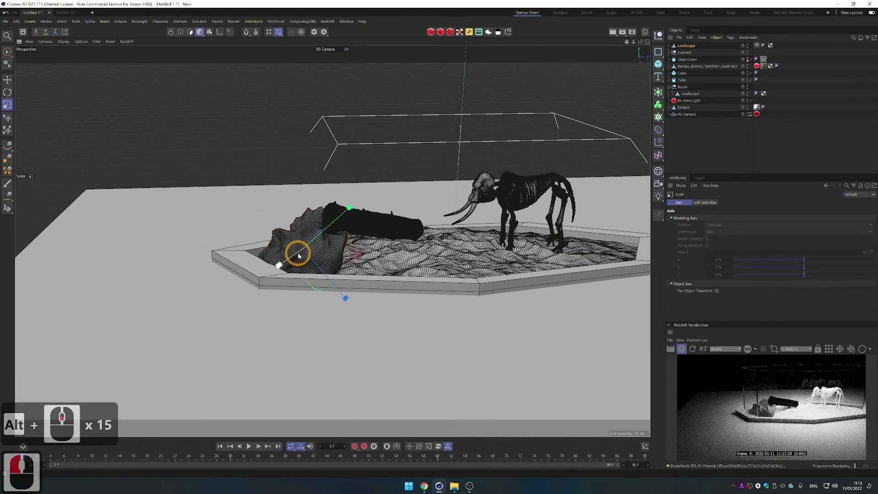
pyautogui.press('r')
pyautogui.moveTo(325, 255)
pyautogui.mouseDown()
pyautogui.moveTo(402, 251)
pyautogui.moveTo(344, 258)
pyautogui.moveTo(379, 245)
pyautogui.moveTo(320, 244)
pyautogui.mouseUp()
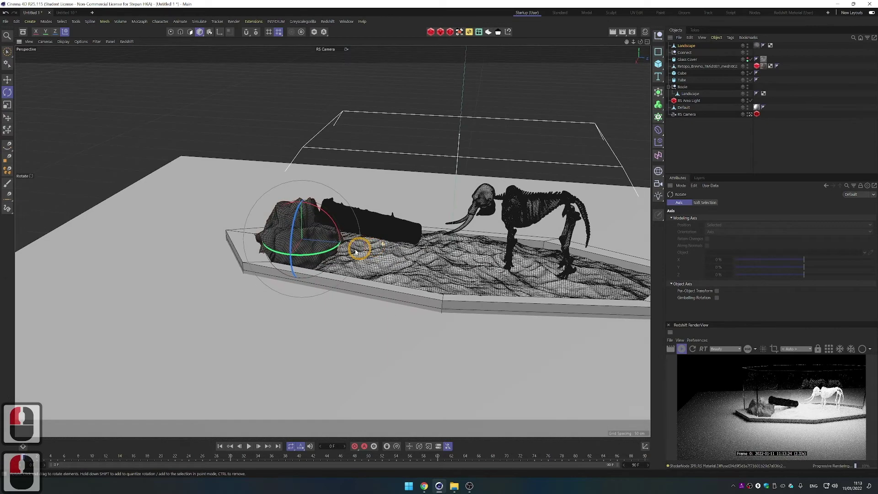
pyautogui.press('e')
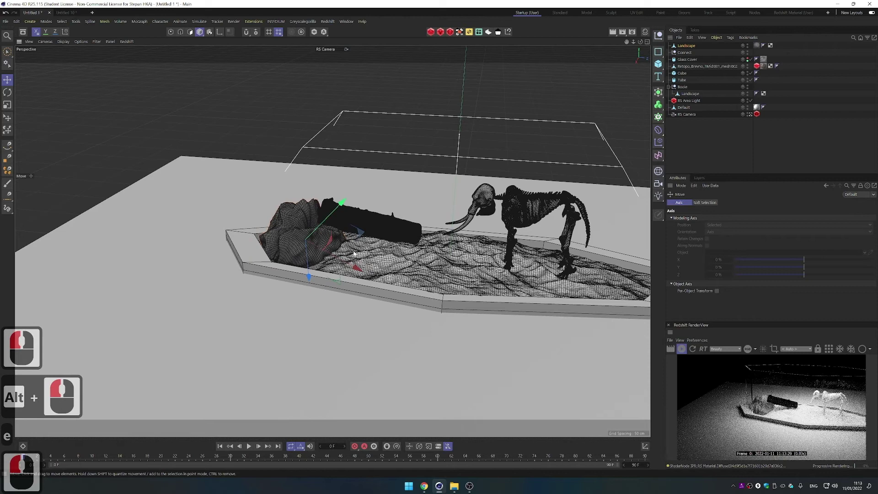
pyautogui.moveTo(460, 263)
pyautogui.keyDown('alt'); pyautogui.mouseDown()
pyautogui.moveTo(469, 259)
pyautogui.moveTo(454, 257)
pyautogui.mouseUp(); pyautogui.keyUp('alt')
pyautogui.keyDown('alt'); pyautogui.click(455, 254); pyautogui.keyUp('alt')
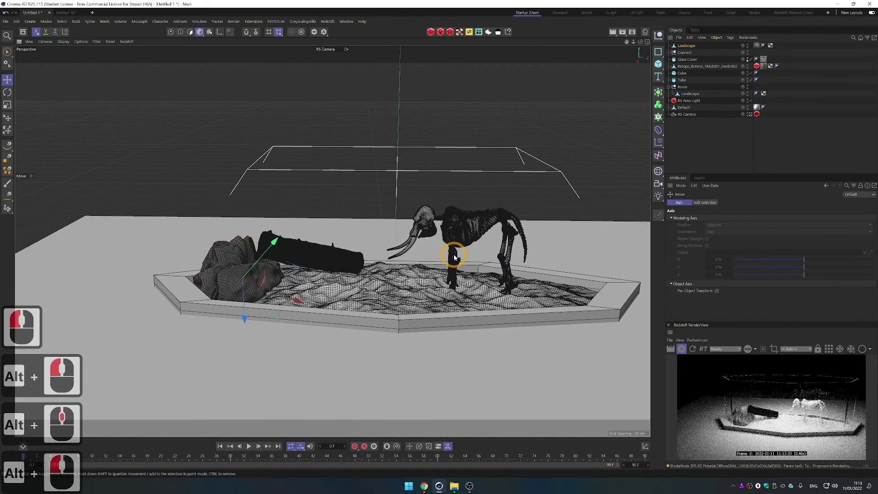